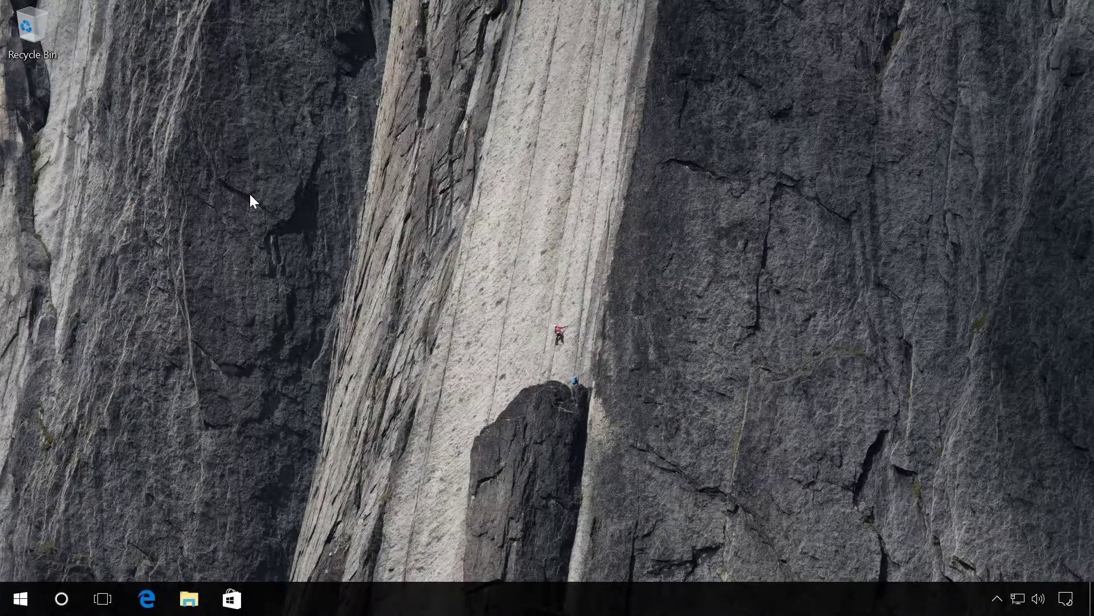
Browse in File Explorer to C:\Windows\System32\config\RegBack
left_click(190, 598)
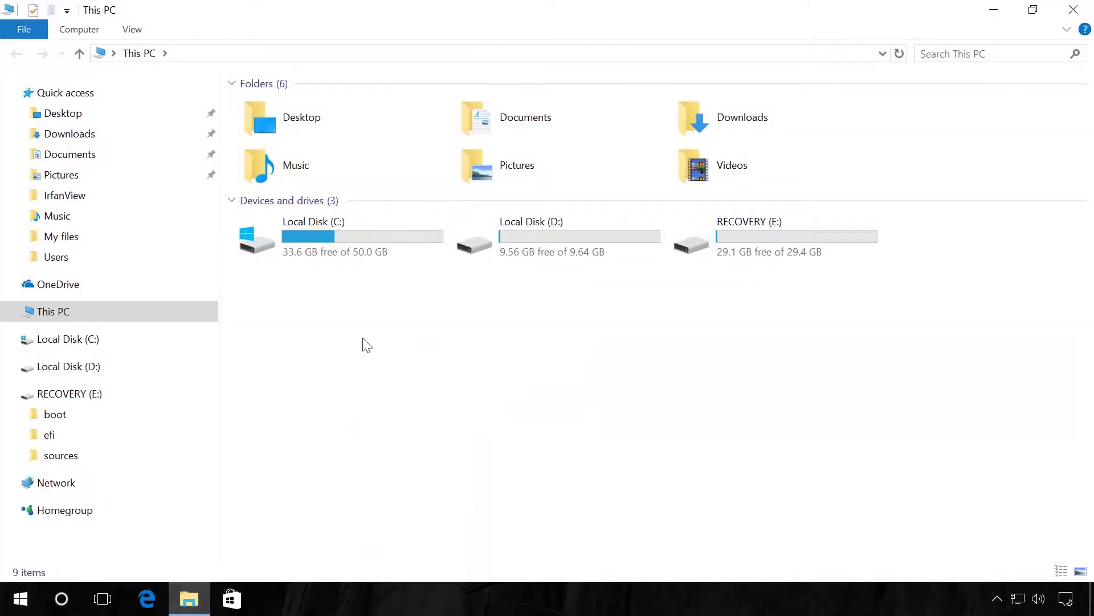
double_click(335, 246)
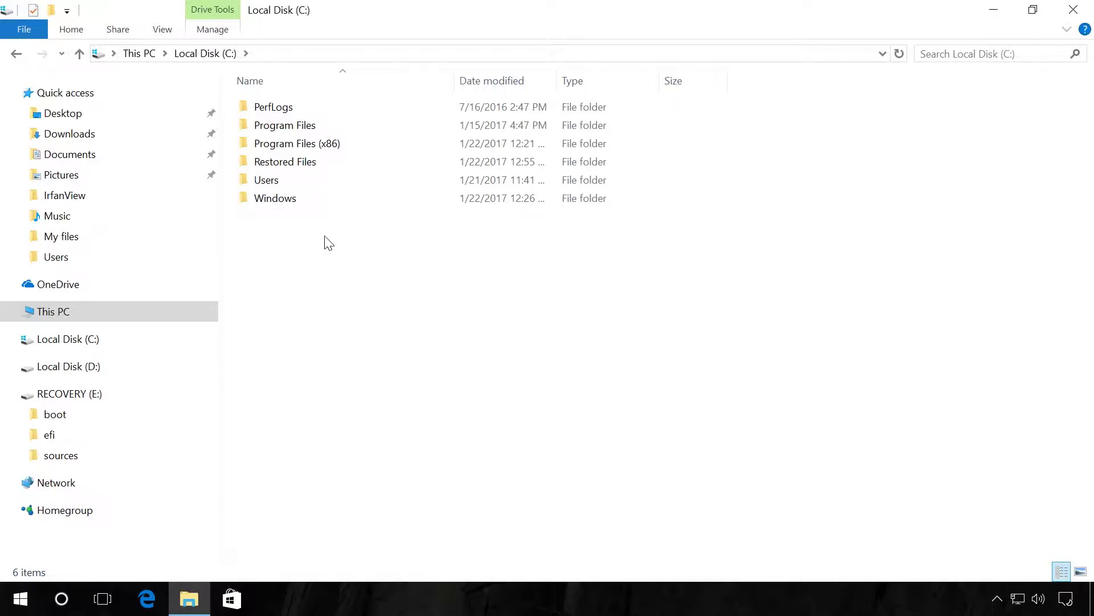
double_click(292, 200)
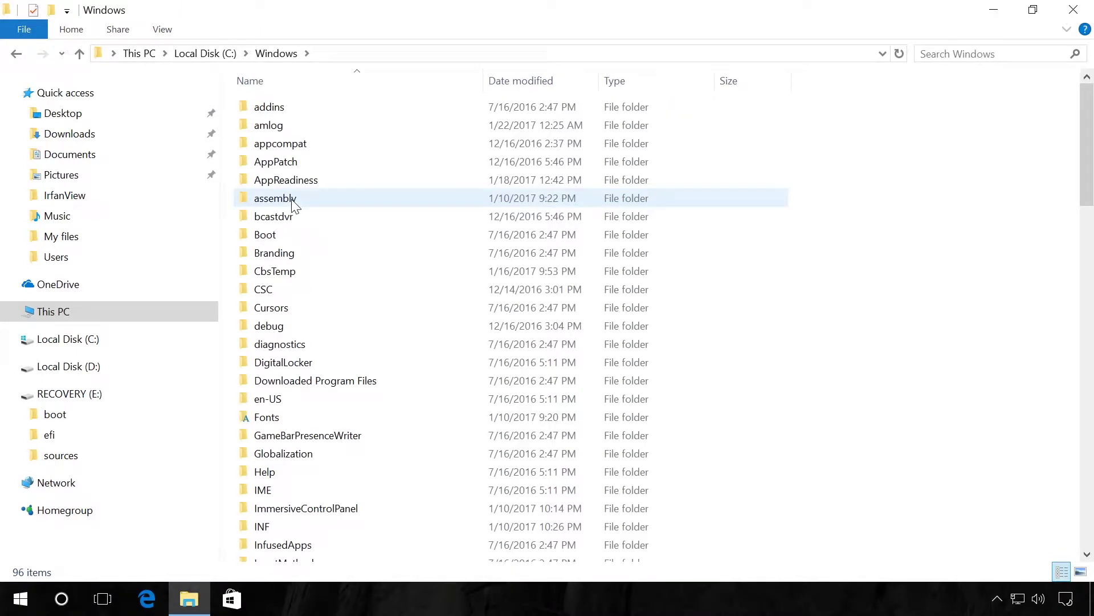
left_click_drag(1086, 128, 1085, 325)
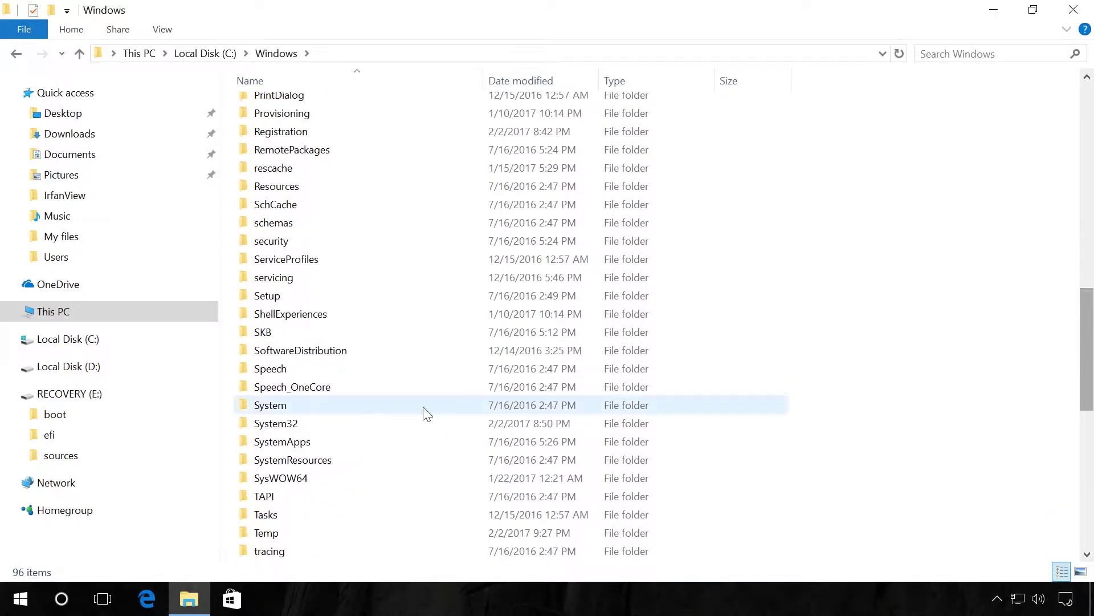
double_click(292, 426)
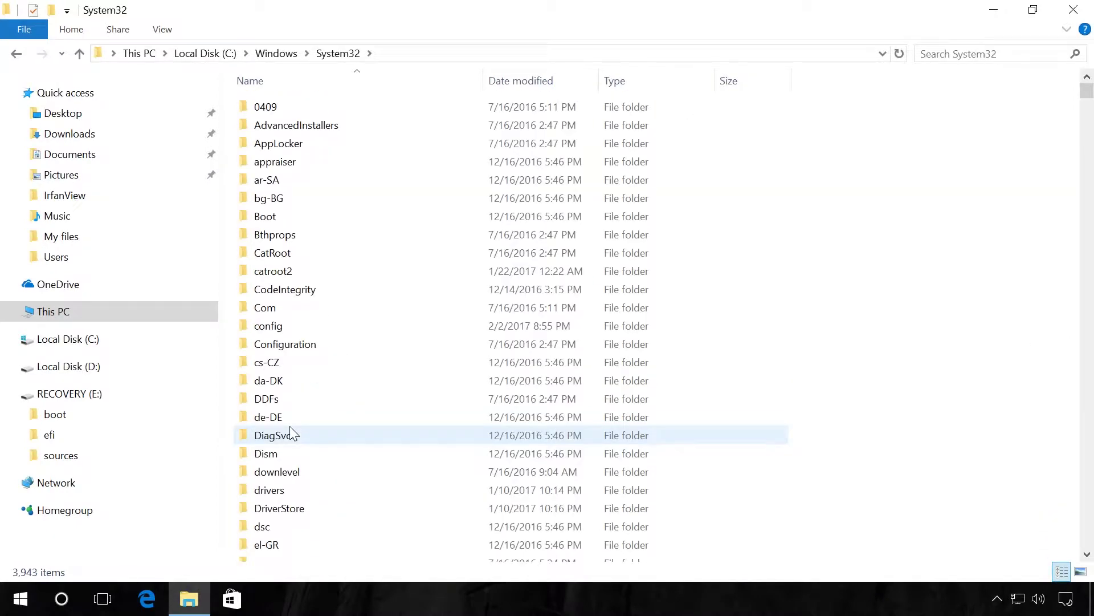
double_click(278, 333)
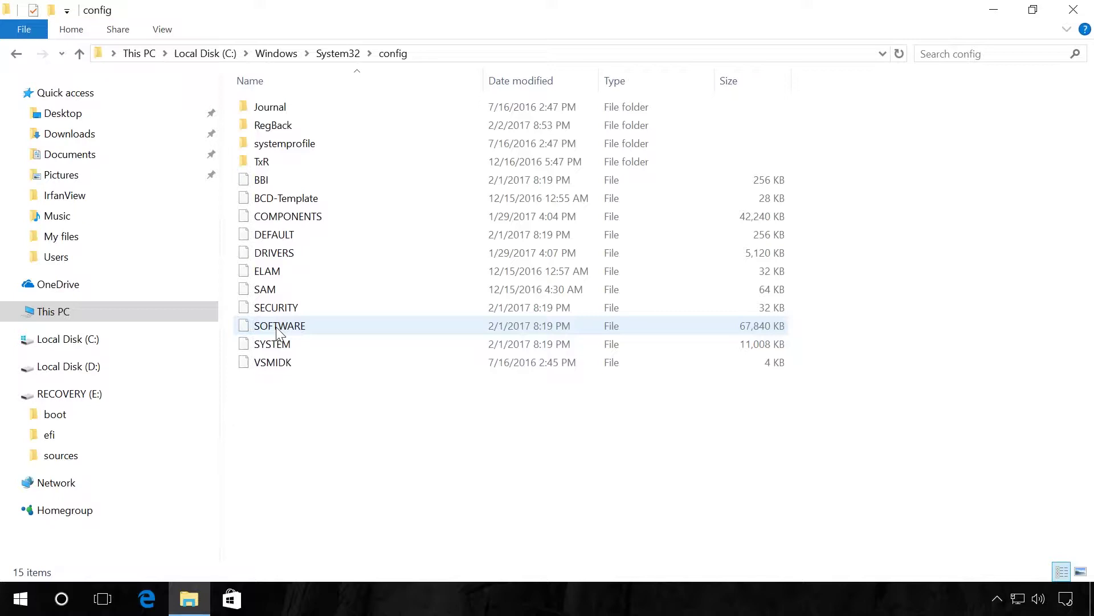
double_click(283, 128)
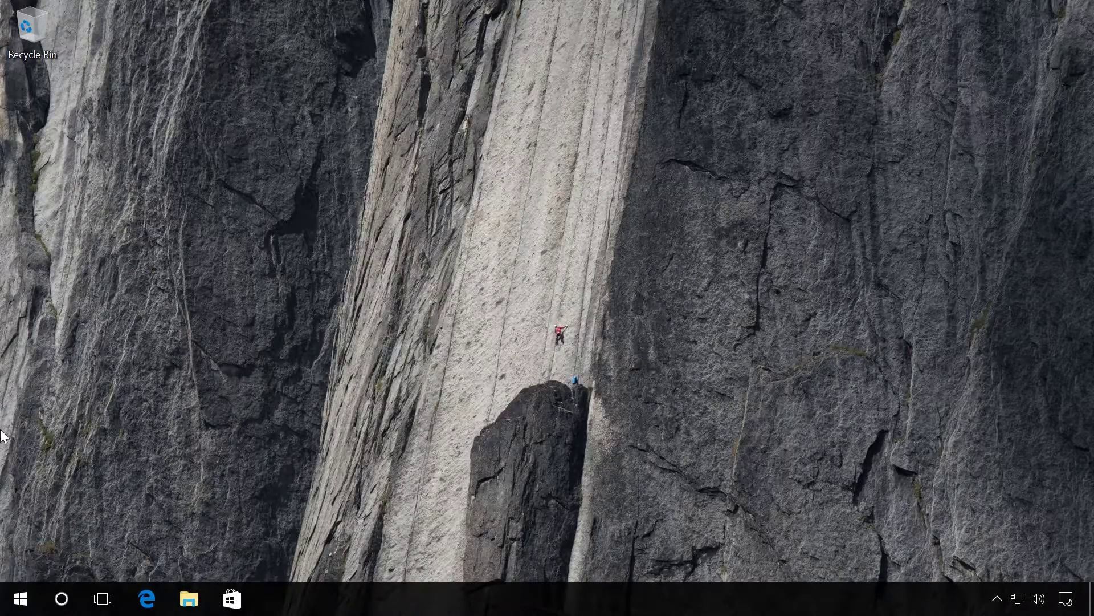
Launch Task Scheduler from Control Panel's Administrative Tools via the Start right-click menu
right_click(36, 593)
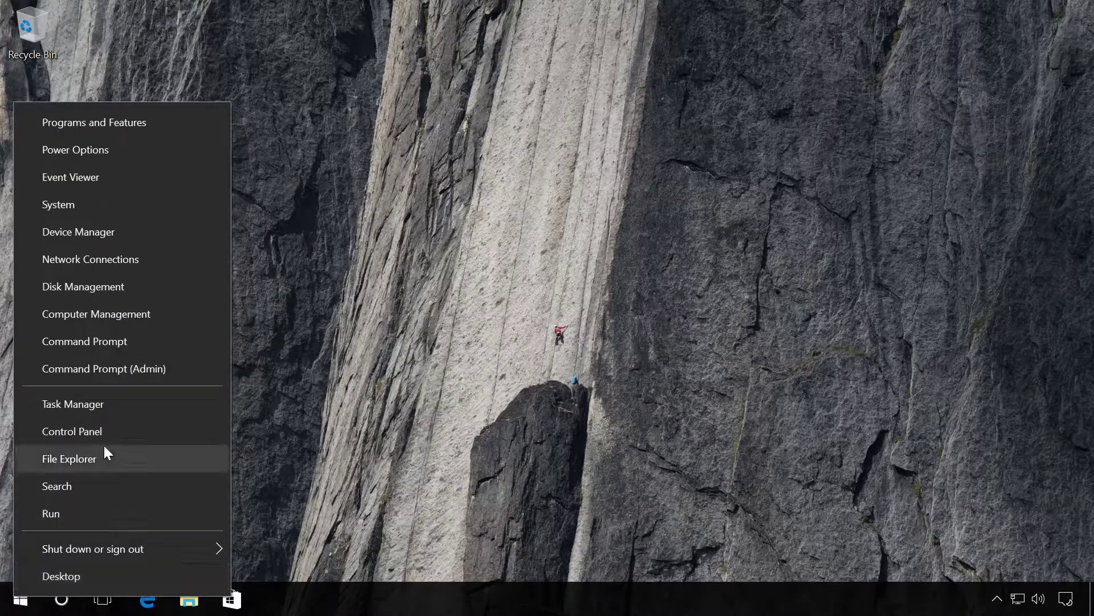
left_click(98, 434)
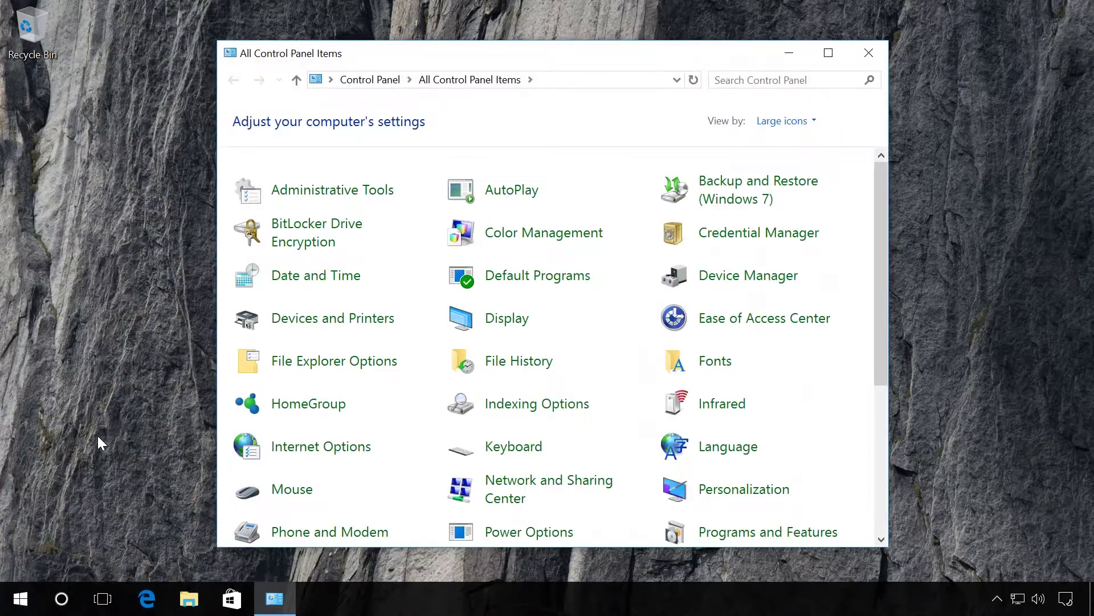
left_click(301, 197)
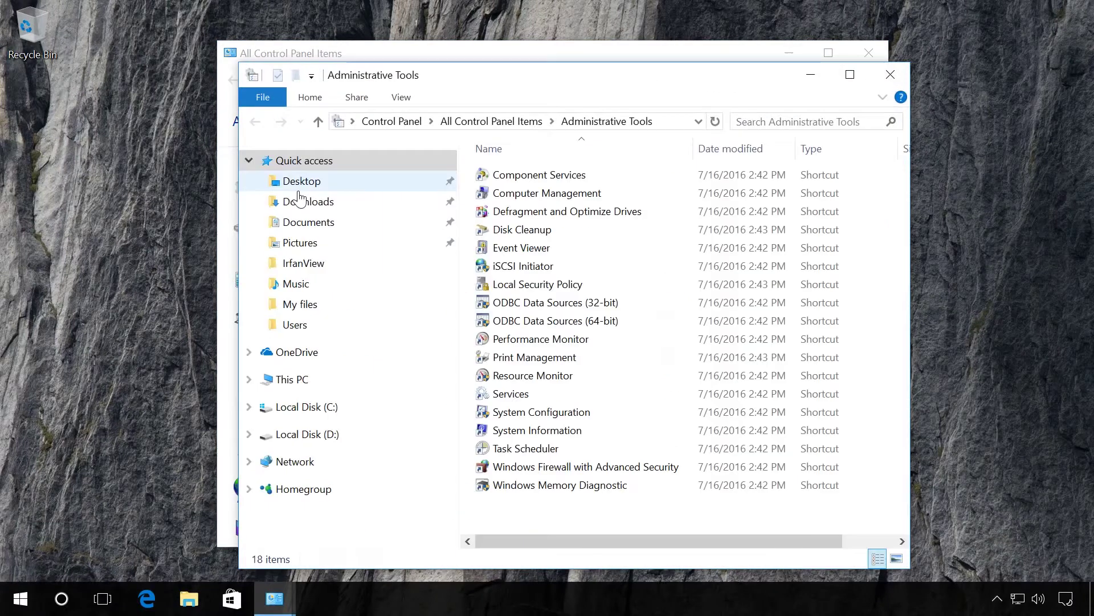
double_click(510, 449)
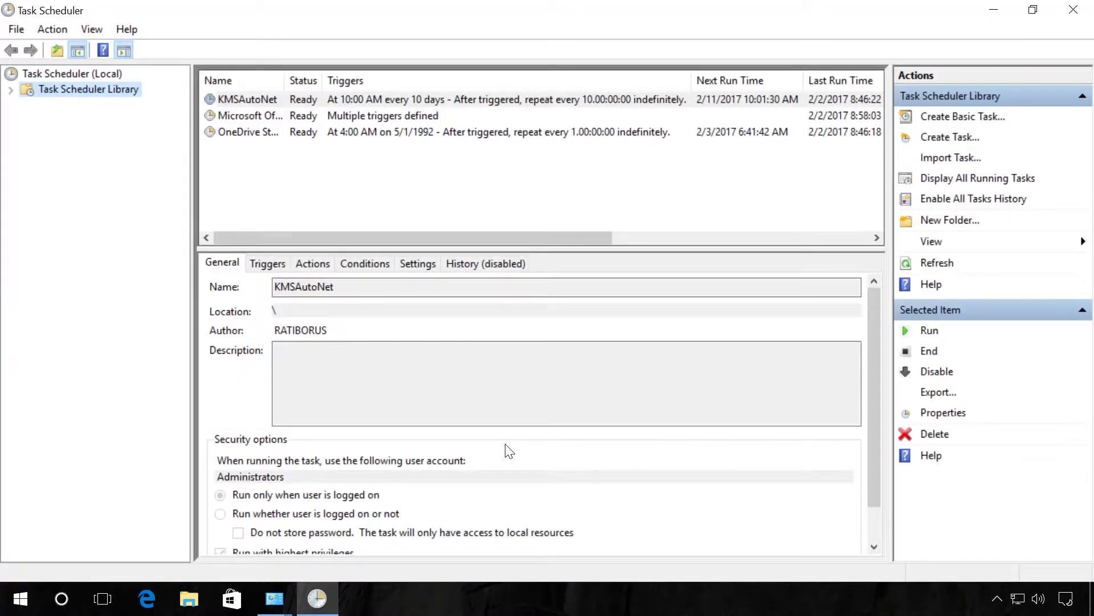
Expand Task Scheduler Library > Microsoft > Windows and select the Registry folder showing RegIdleBackup
double_click(86, 88)
left_click(62, 108)
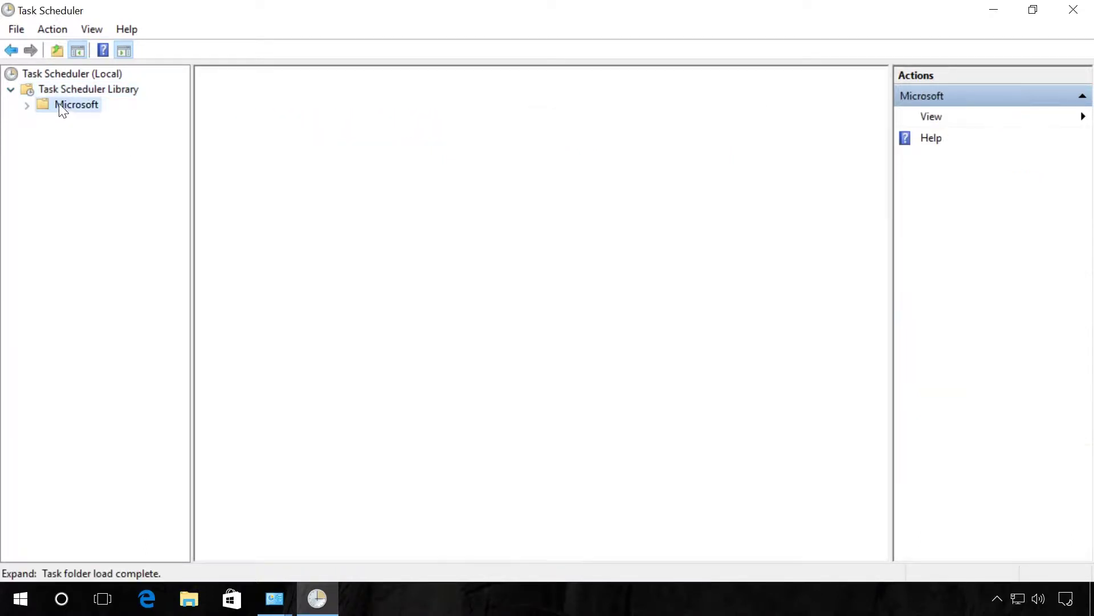
left_click(29, 107)
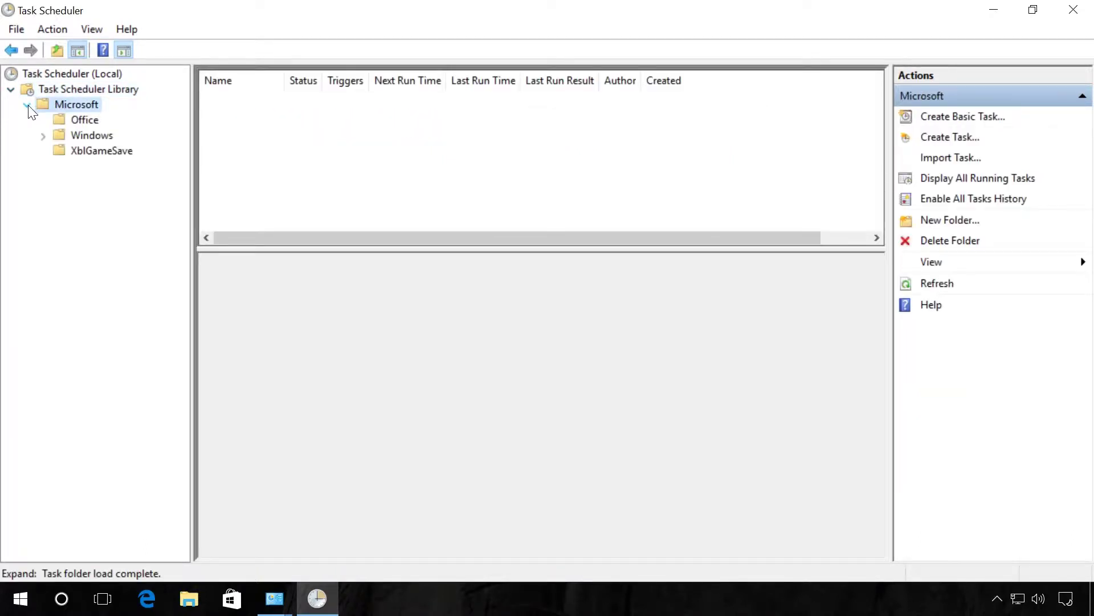
left_click(68, 134)
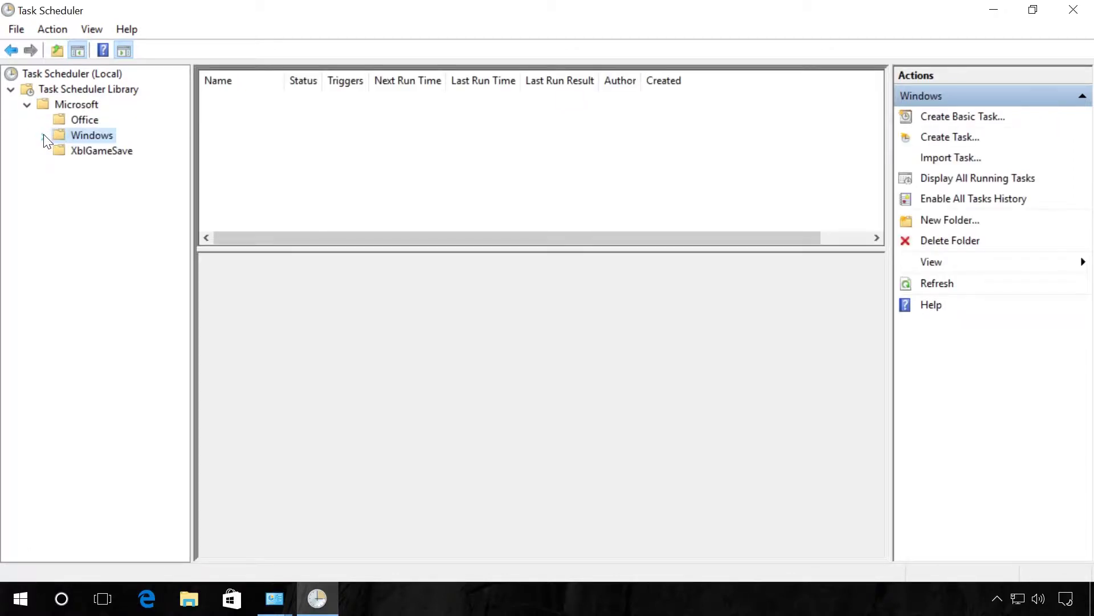
left_click(45, 137)
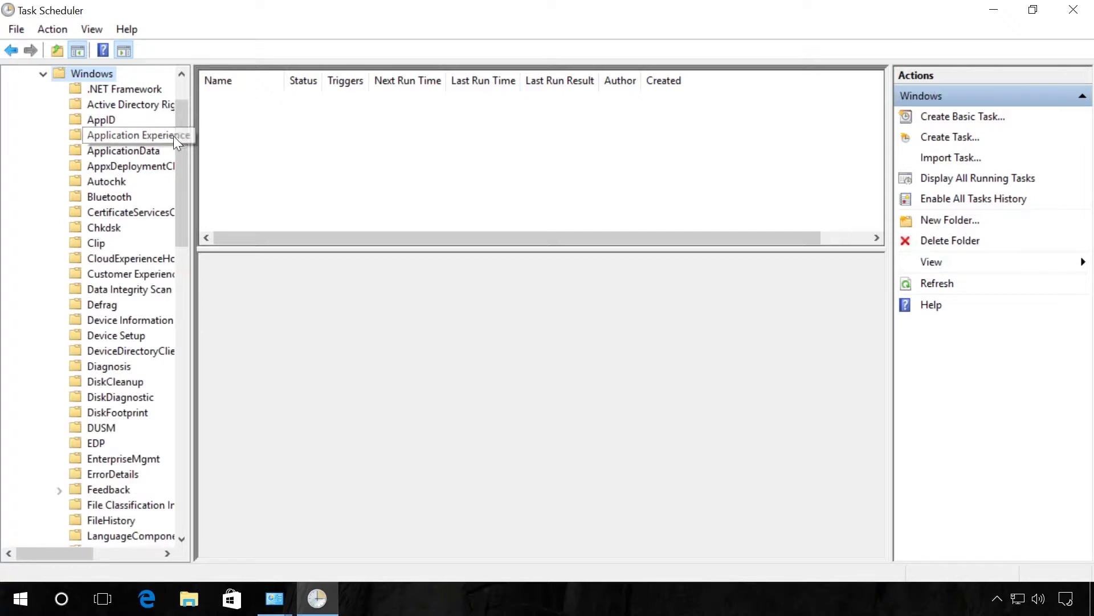
scroll(175, 154, "down", 2)
scroll(171, 196, "down", 3)
scroll(168, 227, "down", 2)
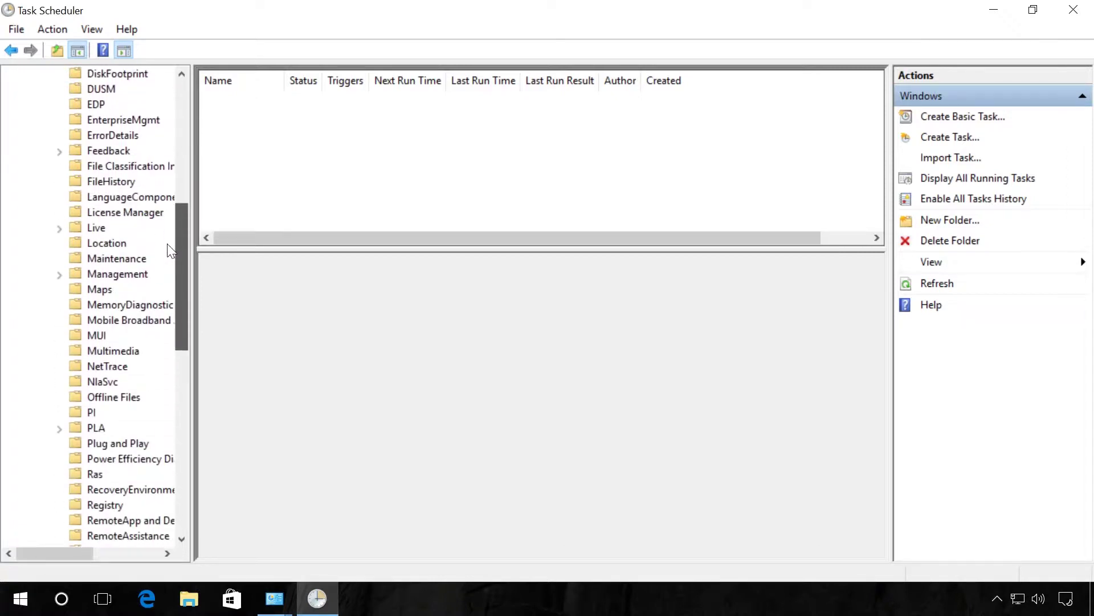
scroll(168, 257, "down", 2)
scroll(169, 274, "down", 1)
left_click(104, 397)
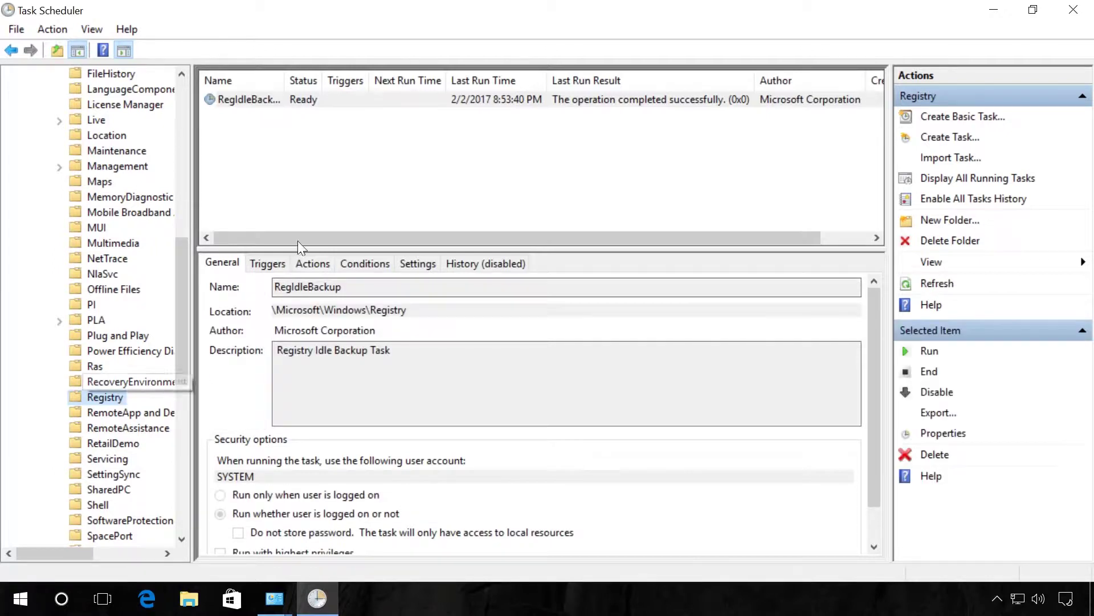
Show RegIdleBackup's properties with its empty Triggers list
right_click(264, 94)
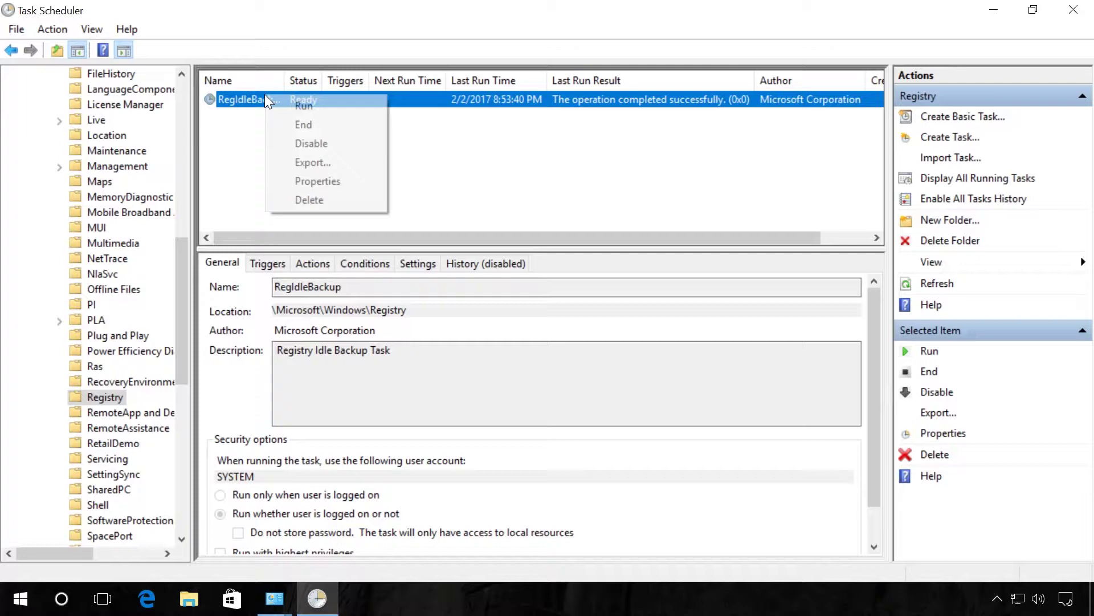
left_click(305, 183)
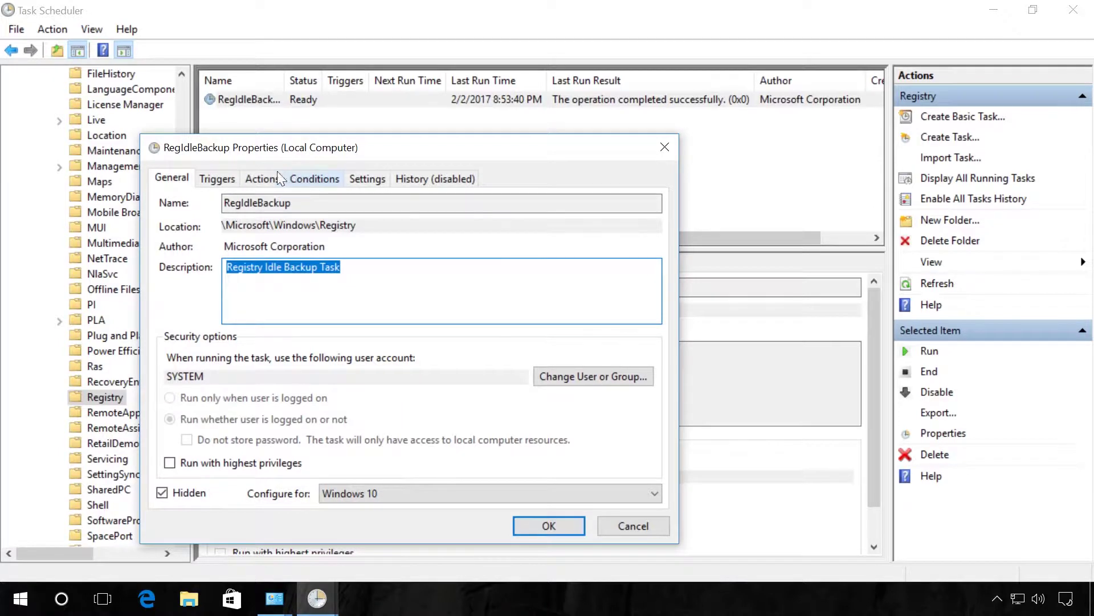
left_click(227, 181)
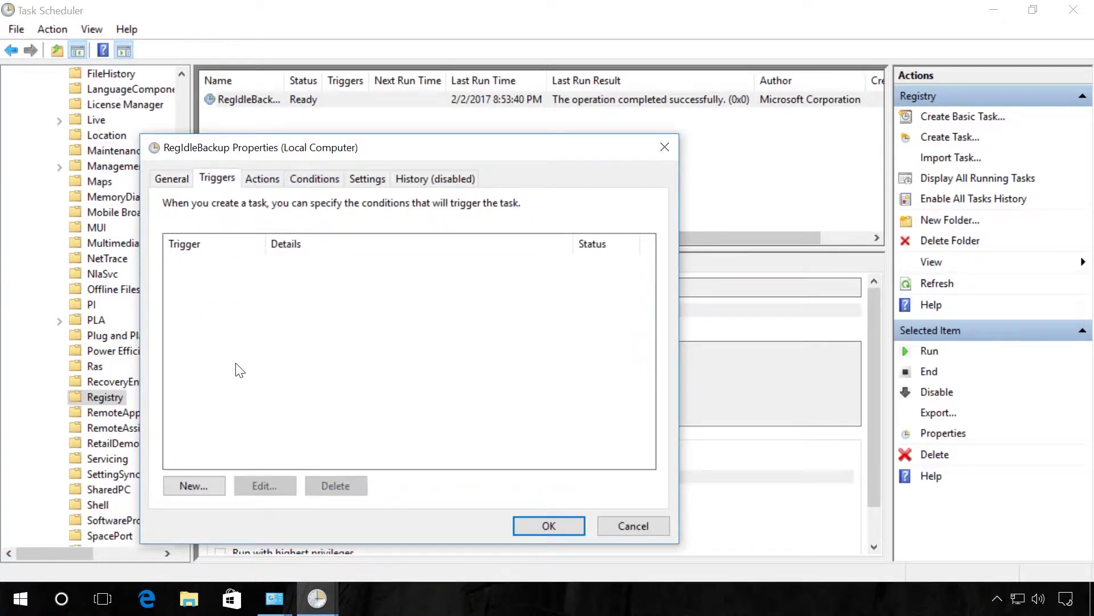
Add a scheduled weekly trigger on Saturdays to RegIdleBackup and save the task
left_click(197, 488)
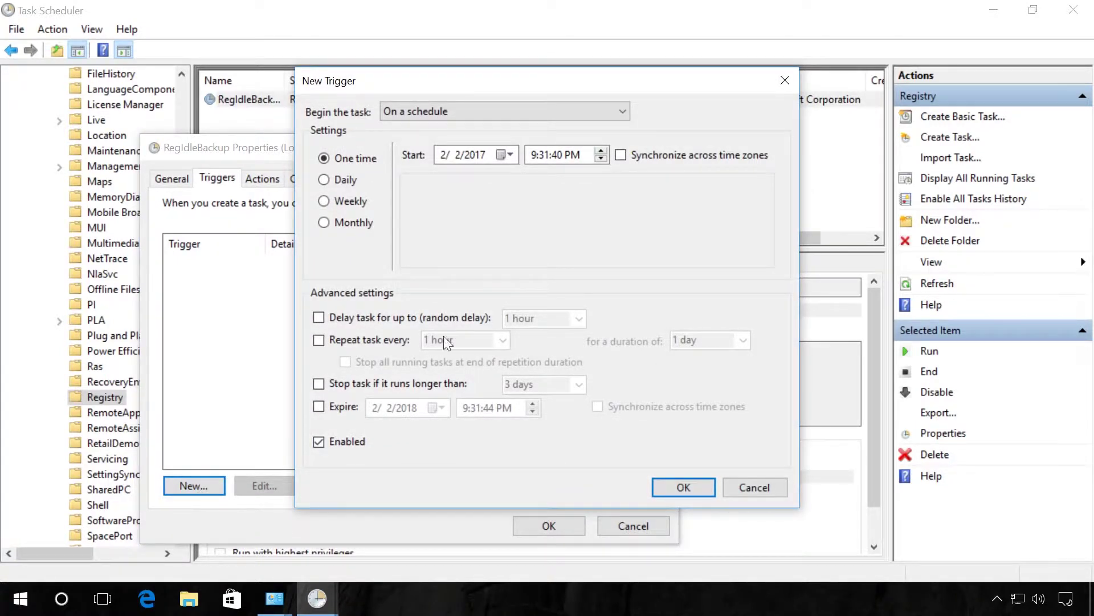
left_click(486, 112)
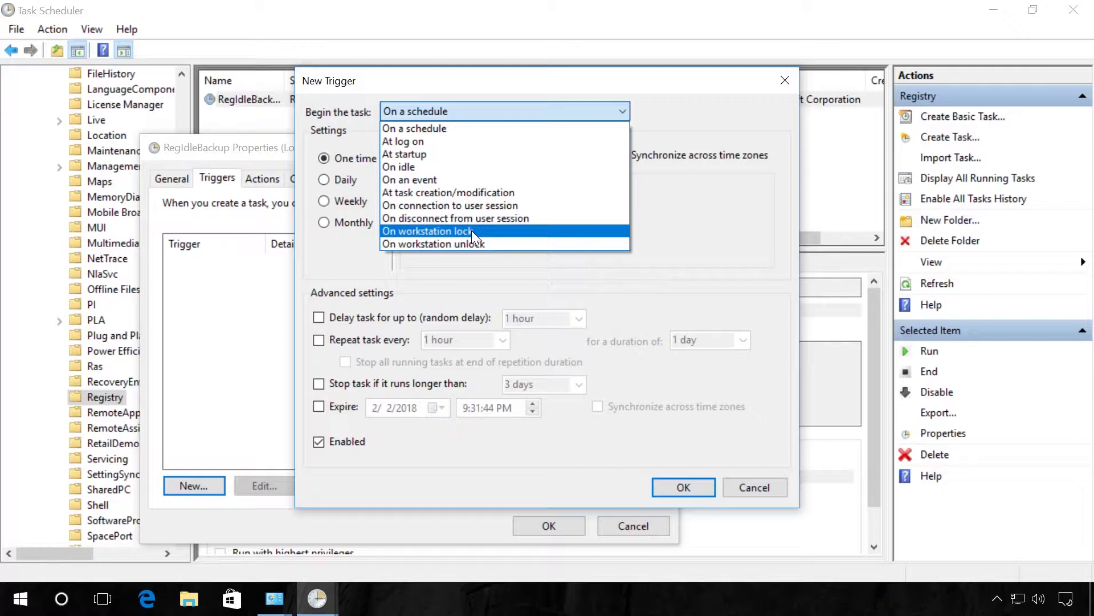
left_click(446, 128)
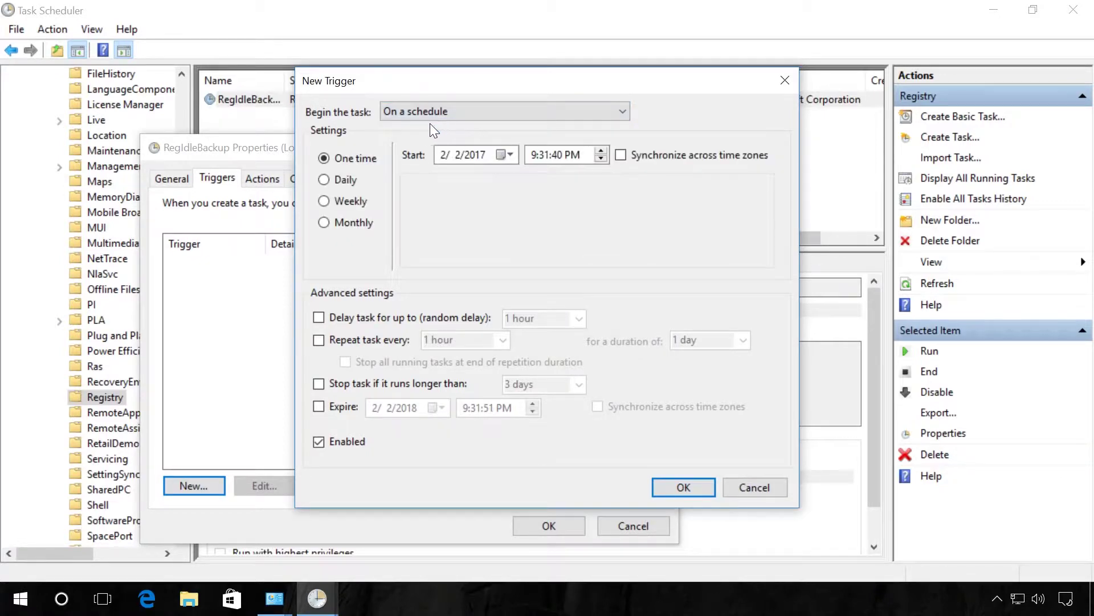
left_click(348, 198)
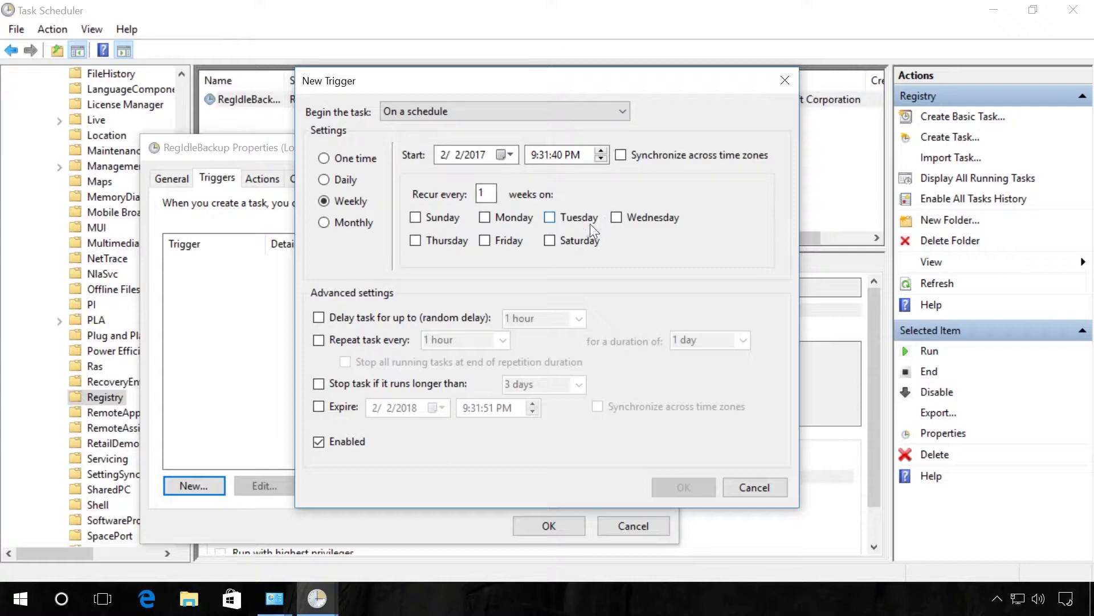
left_click(550, 240)
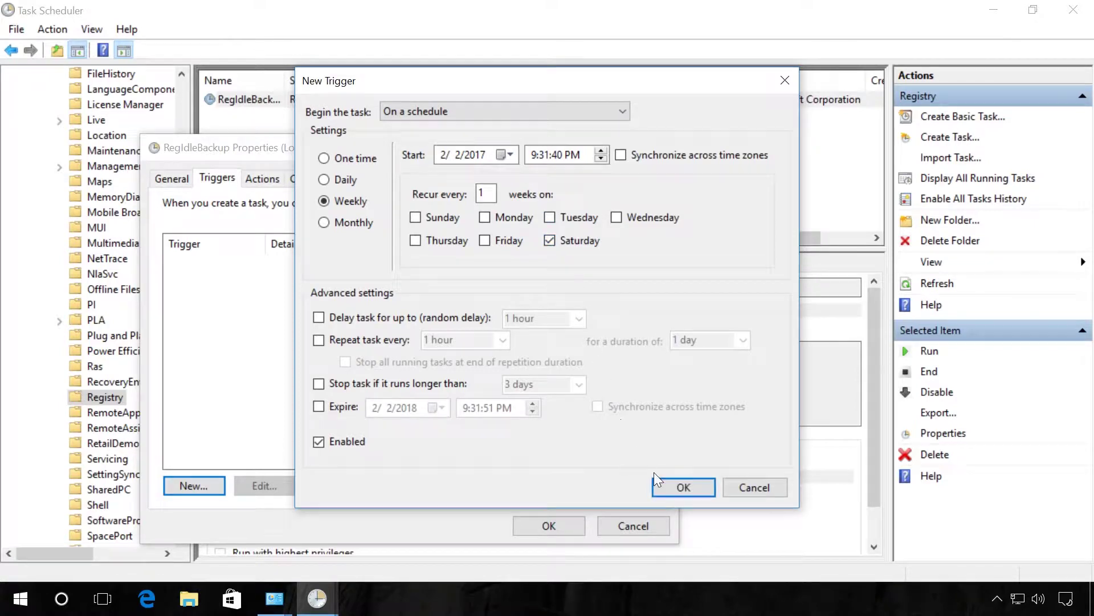
left_click(678, 489)
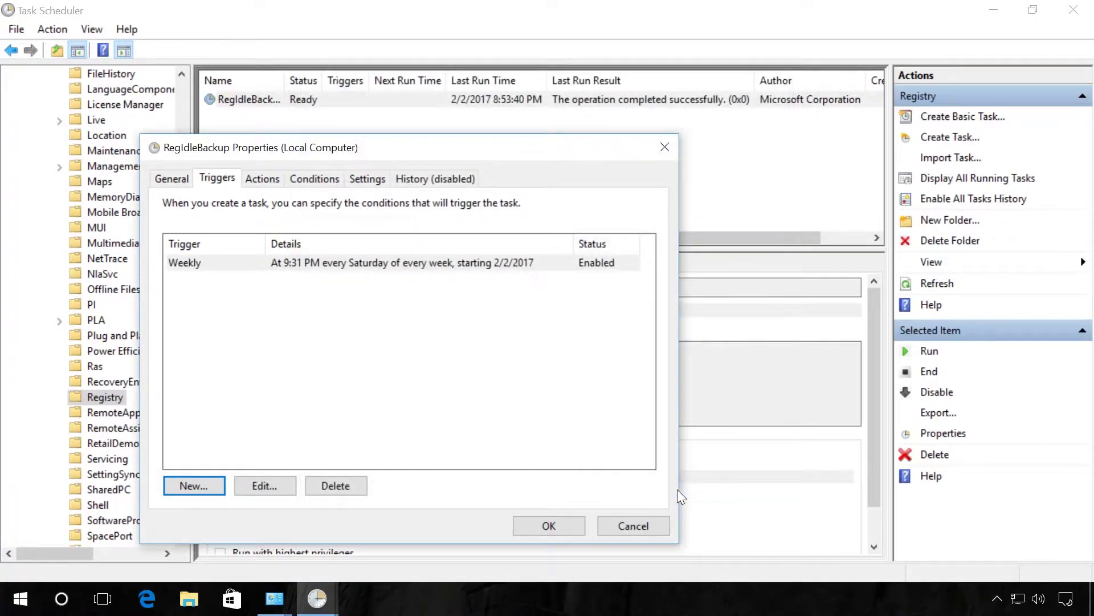
left_click(548, 527)
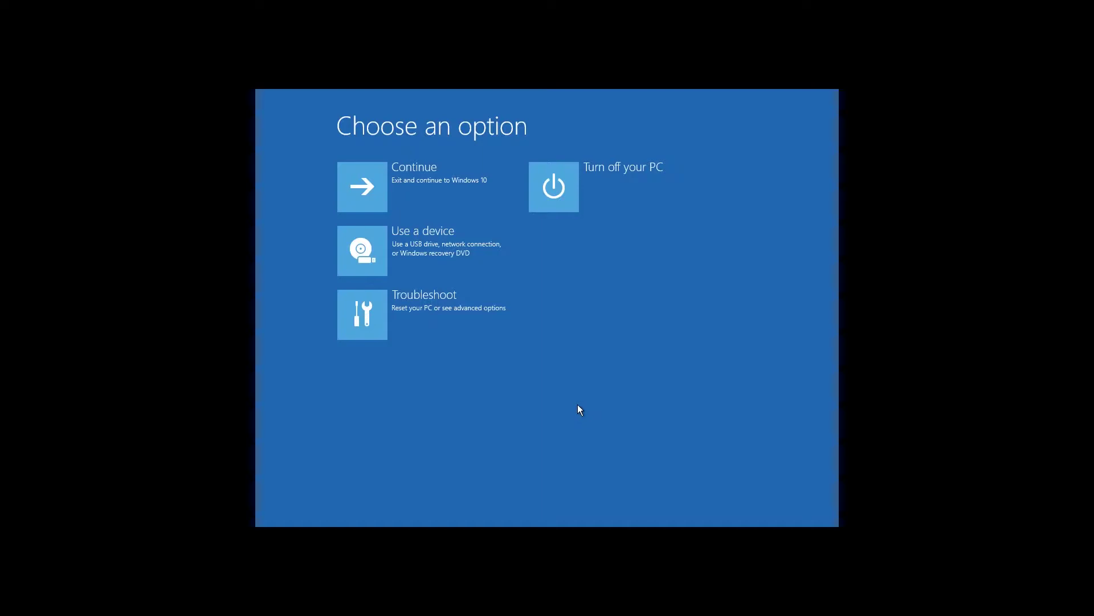
Go through Troubleshoot > Advanced options to the recovery Command Prompt
left_click(444, 306)
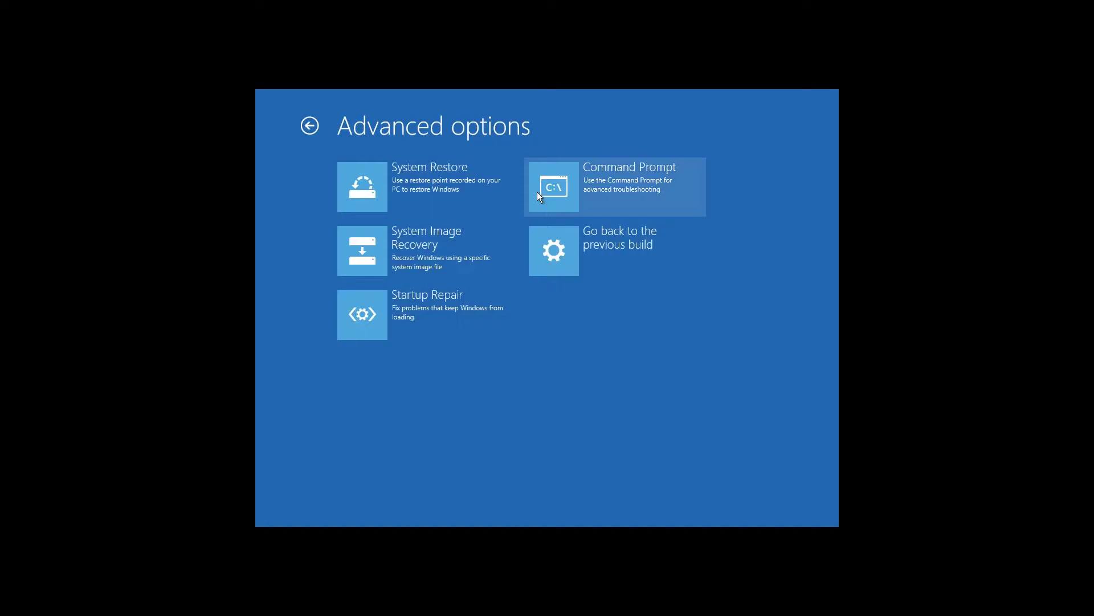
left_click(586, 184)
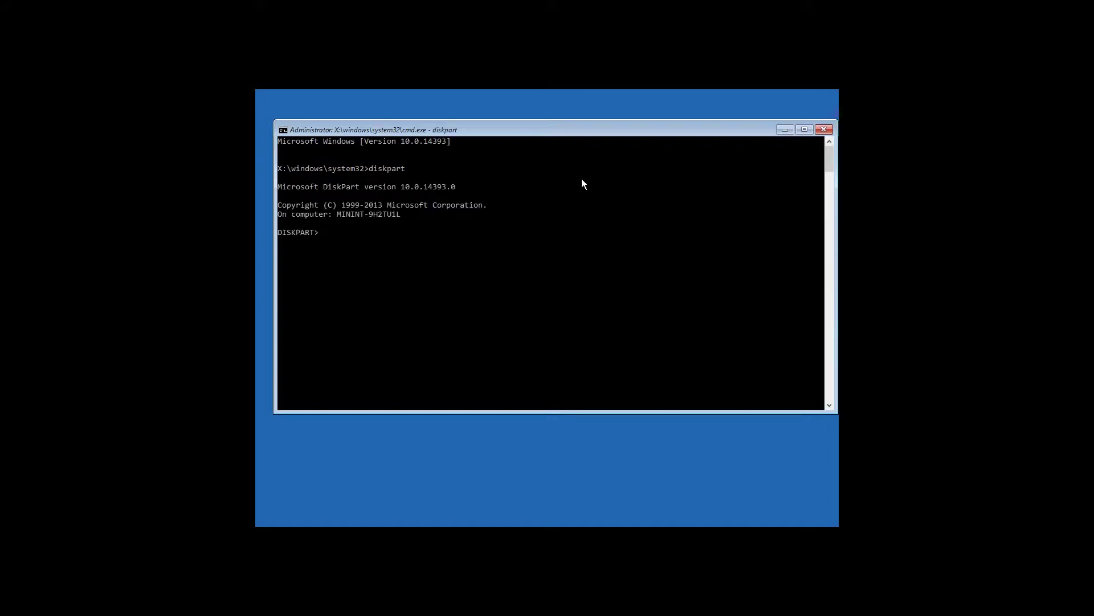
type("list vo")
type("lume")
Run list volume in DiskPart to confirm the C: partition, then exit DiskPart
key("Return")
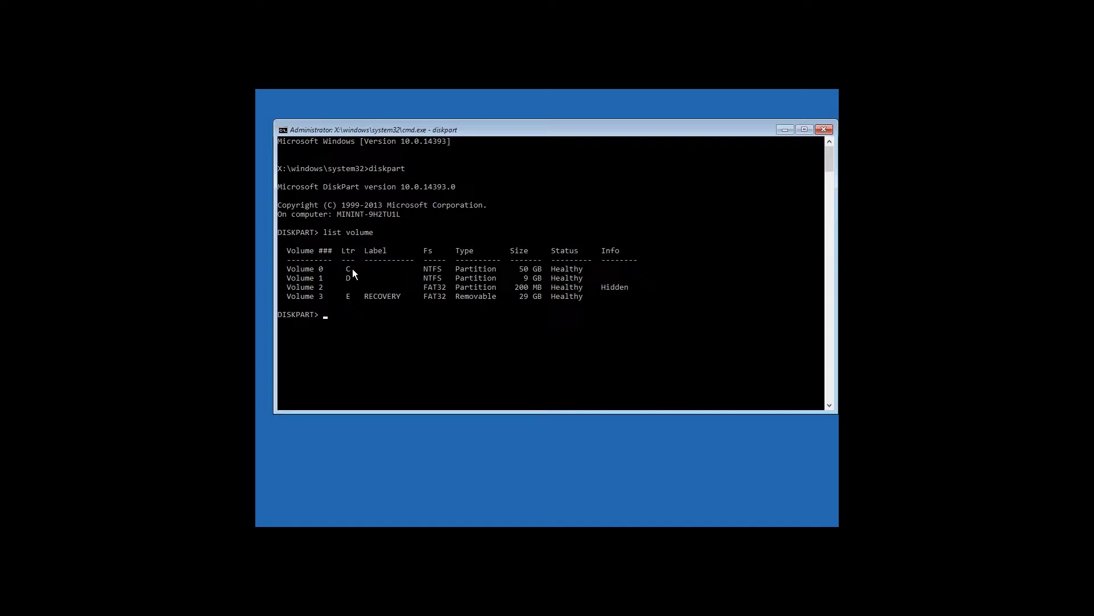
type("exit")
key("Return")
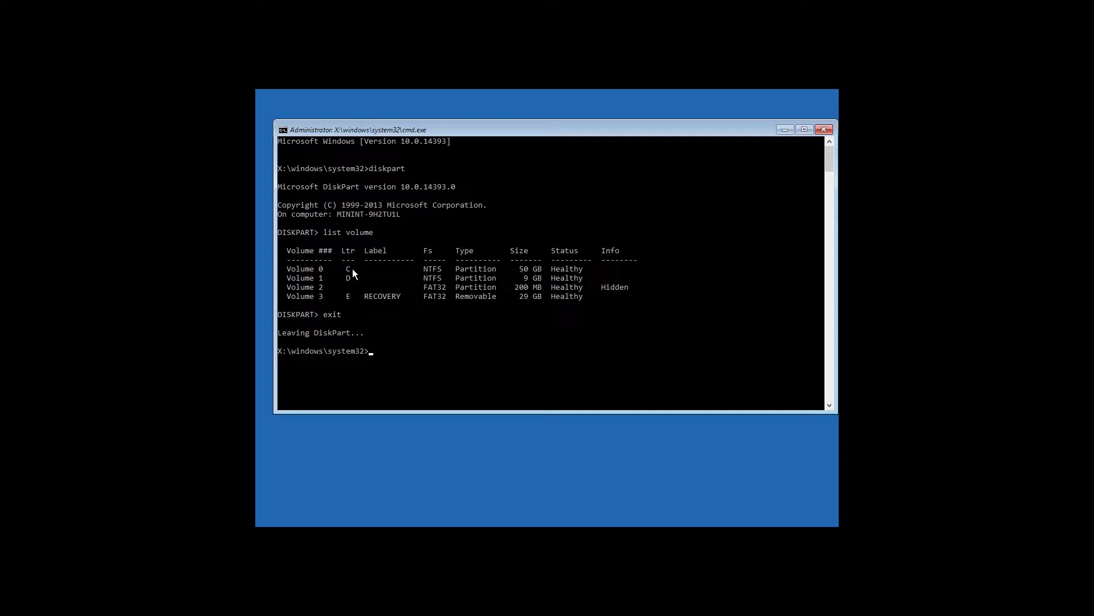
type("xc")
type("opy ")
type("c:")
type("\\wi")
type("ndows")
type("\\syst")
type("em32")
type("\\con")
type("fig\\")
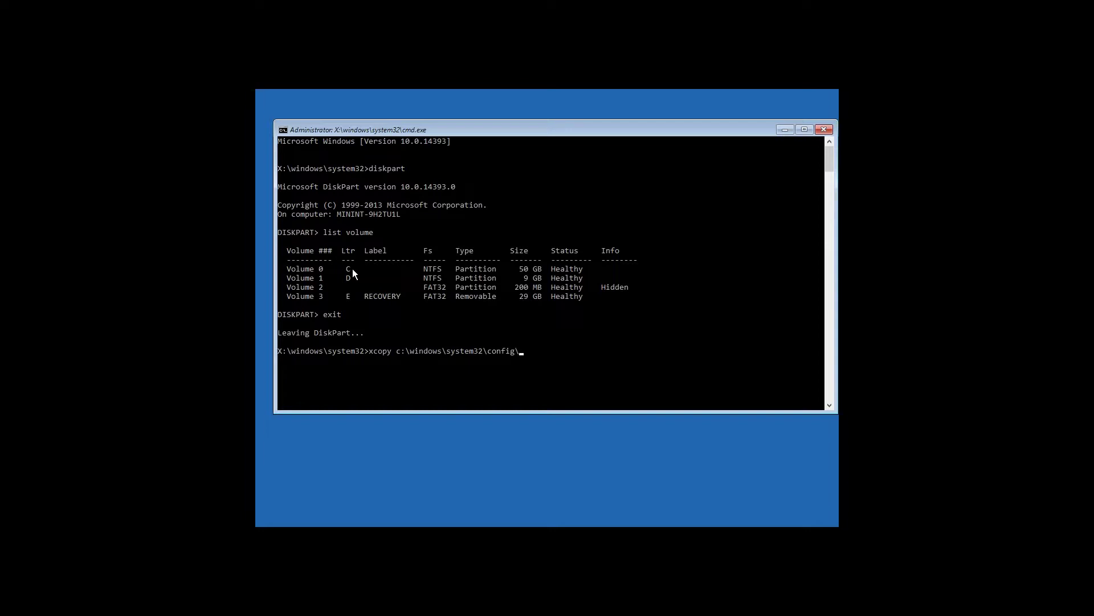
type("re")
type("gba")
type("ck ")
type("c:\\")
type("wi")
type("ndows\\")
type("sys")
type("tem3")
type("2\\conf")
type("ig")
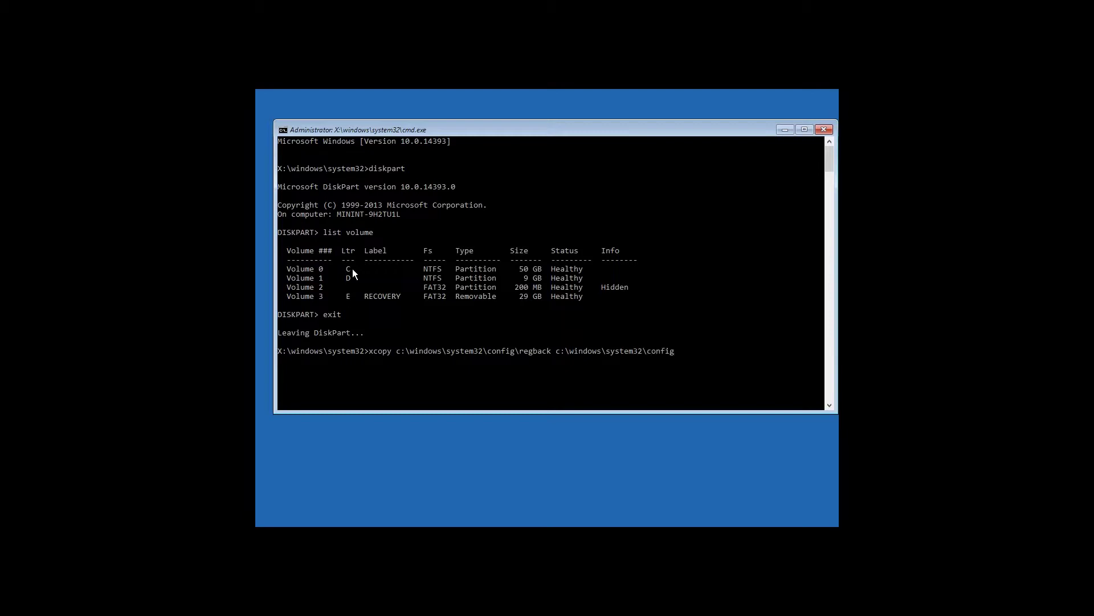
Run xcopy of the RegBack hives into config, answering All to overwrite every file
key("Return")
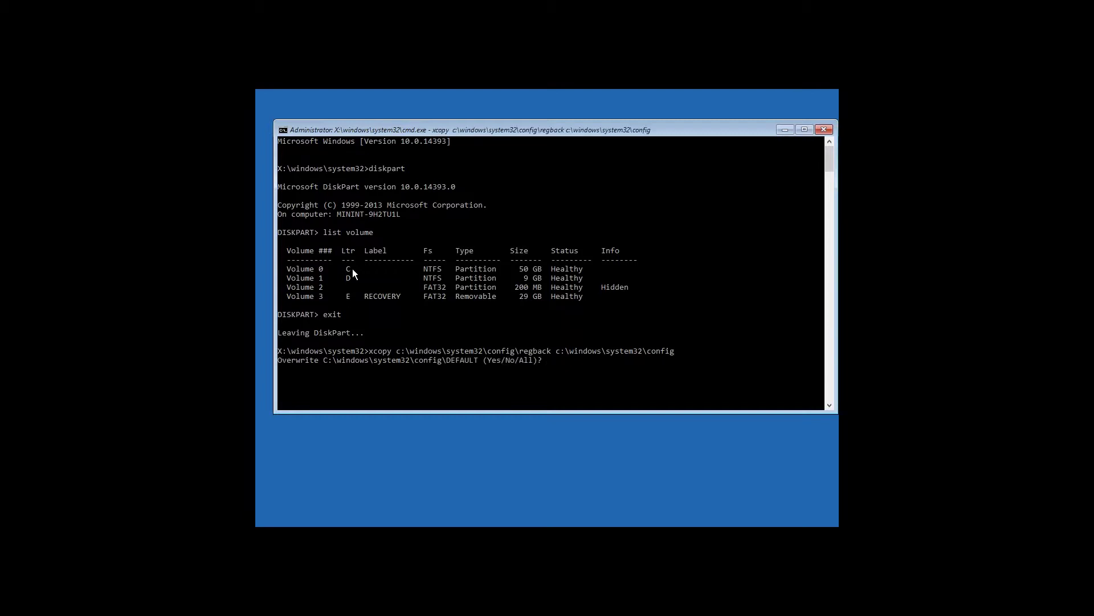
type("a")
key("Return")
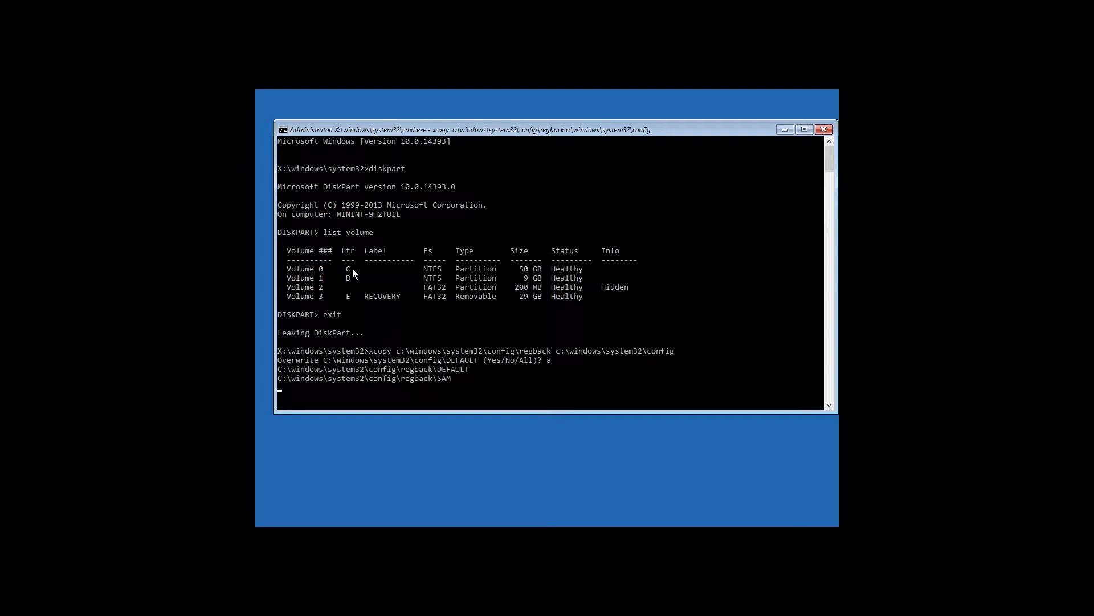
key("Return")
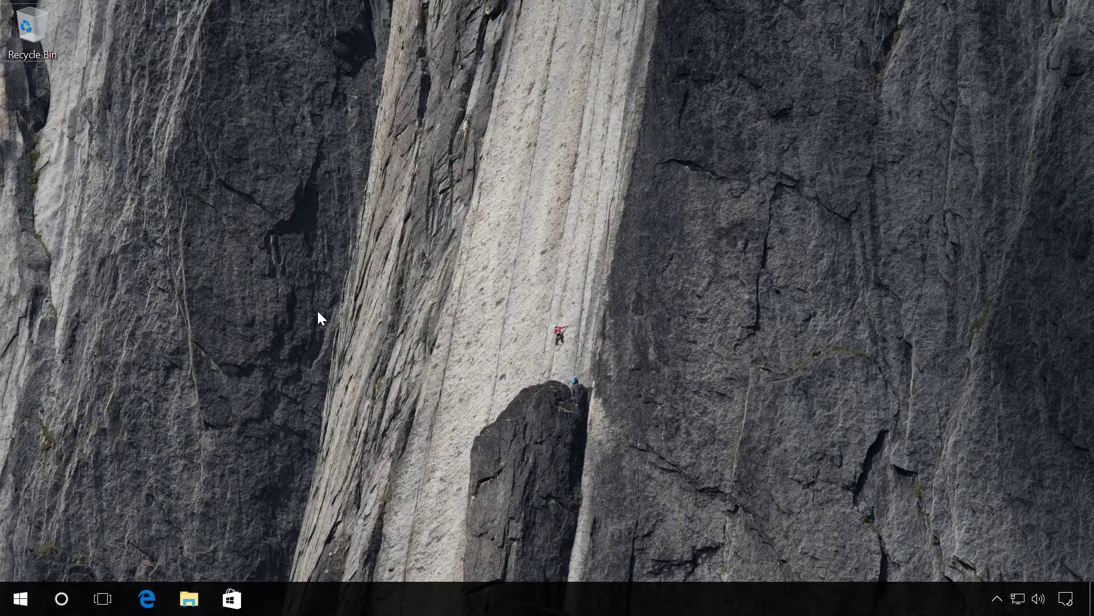
Start regedit from the Run box
key("super+r")
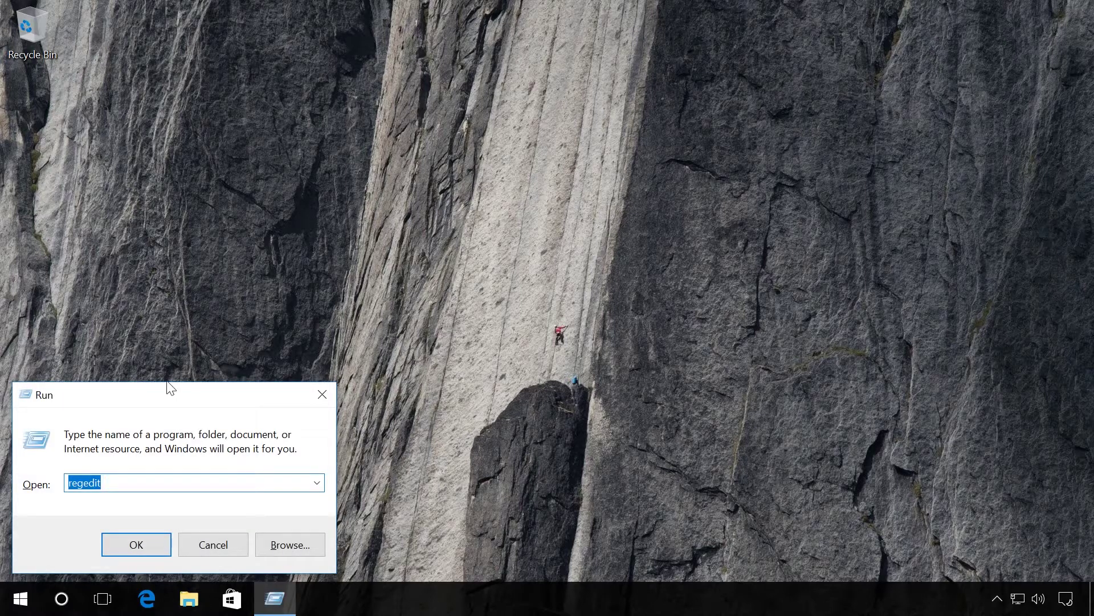
left_click(132, 546)
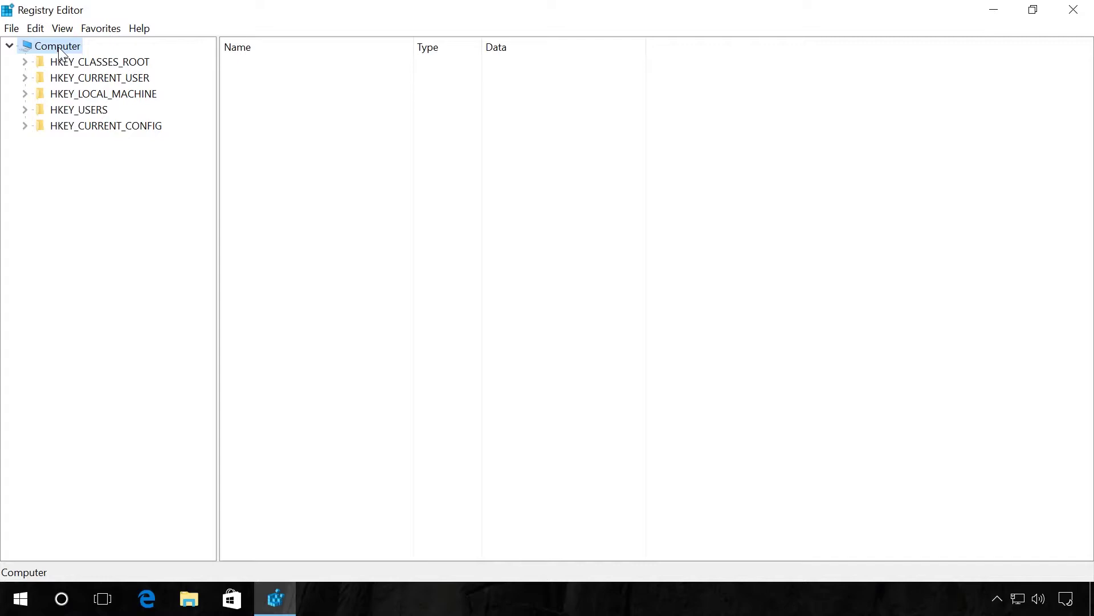
Export the whole registry via File > Export as backup into Documents
left_click(10, 30)
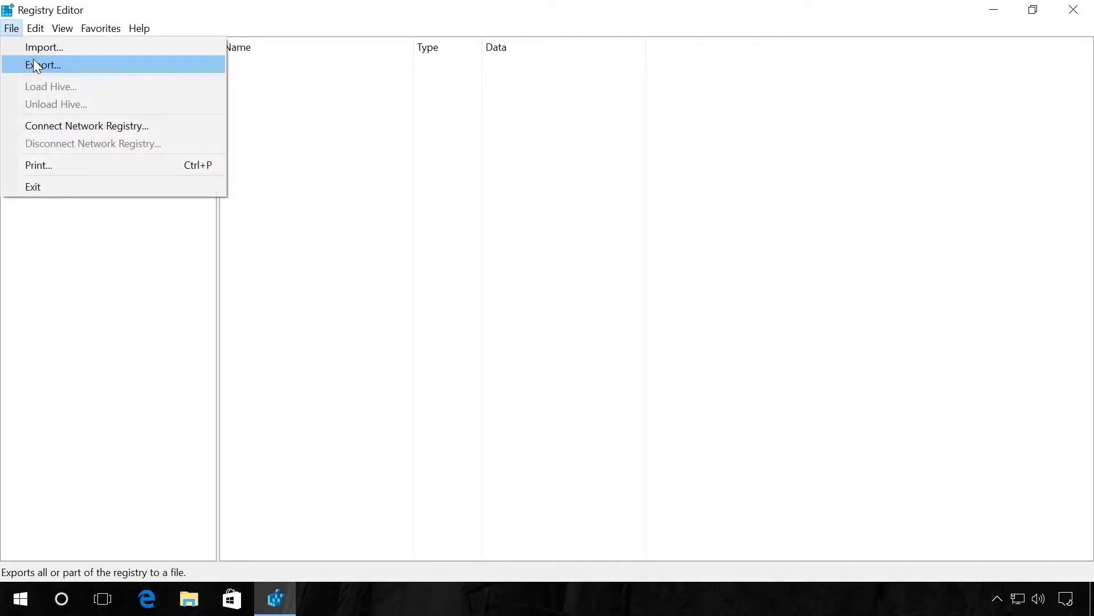
left_click(33, 59)
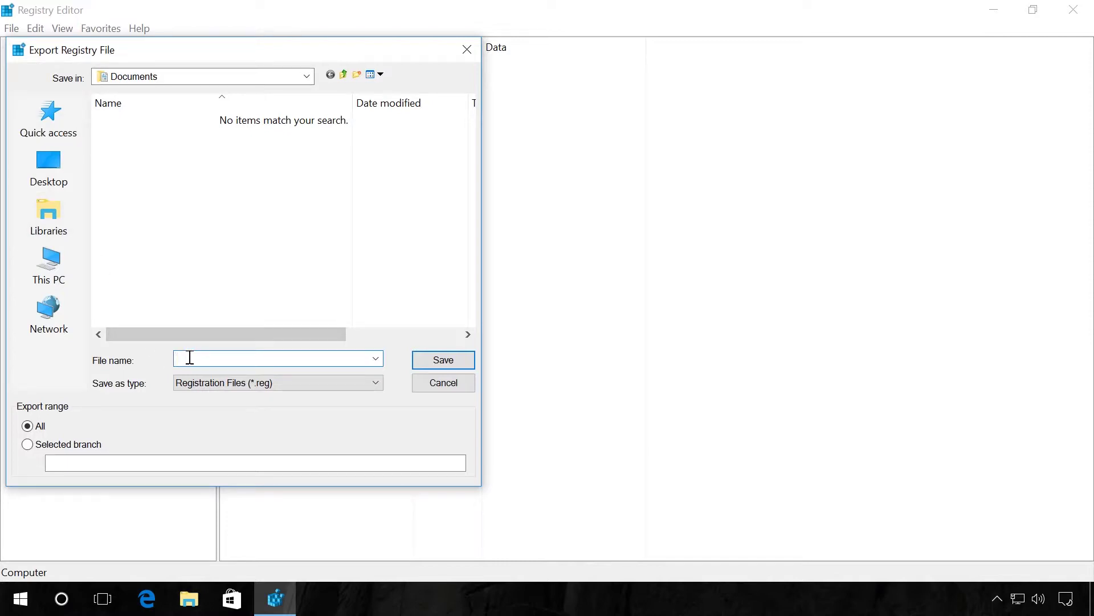
type("back")
type("up")
left_click(439, 363)
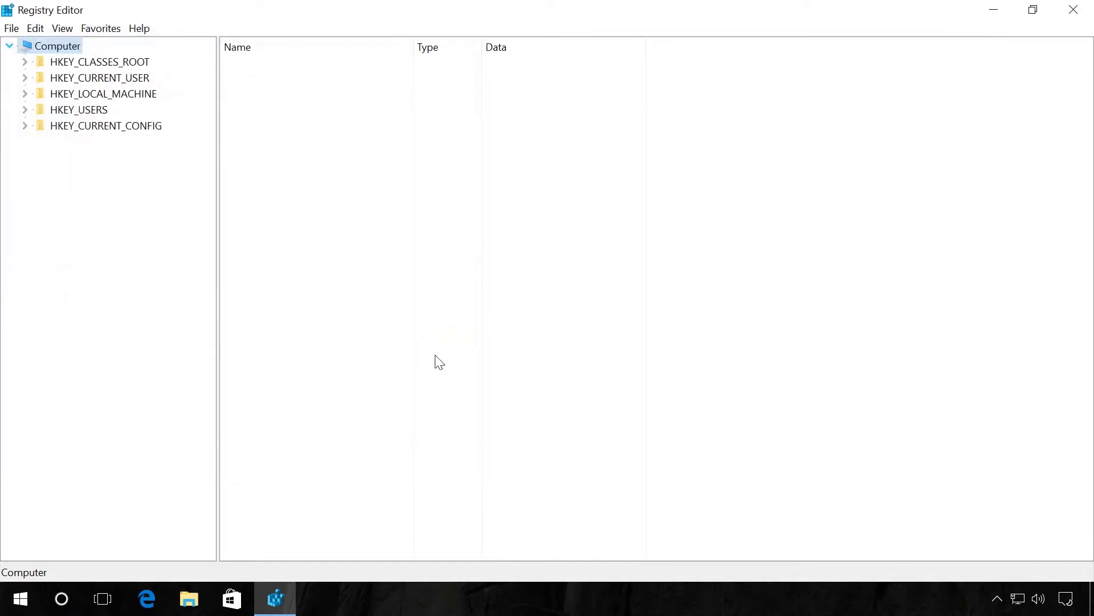
Switch to File Explorer's Documents folder to find backup.reg
left_click(189, 599)
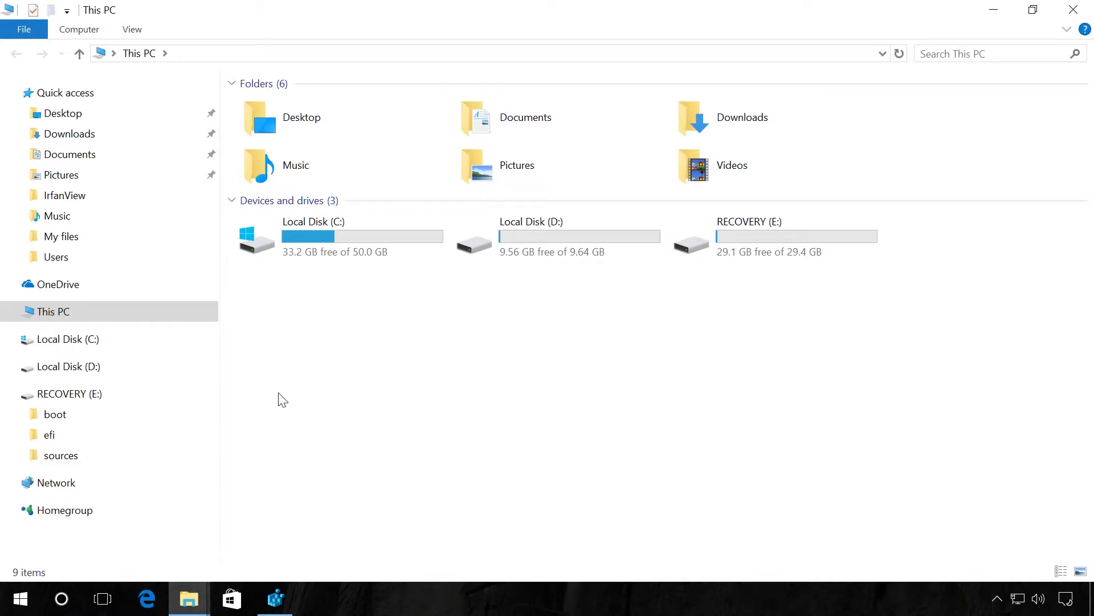
left_click(72, 162)
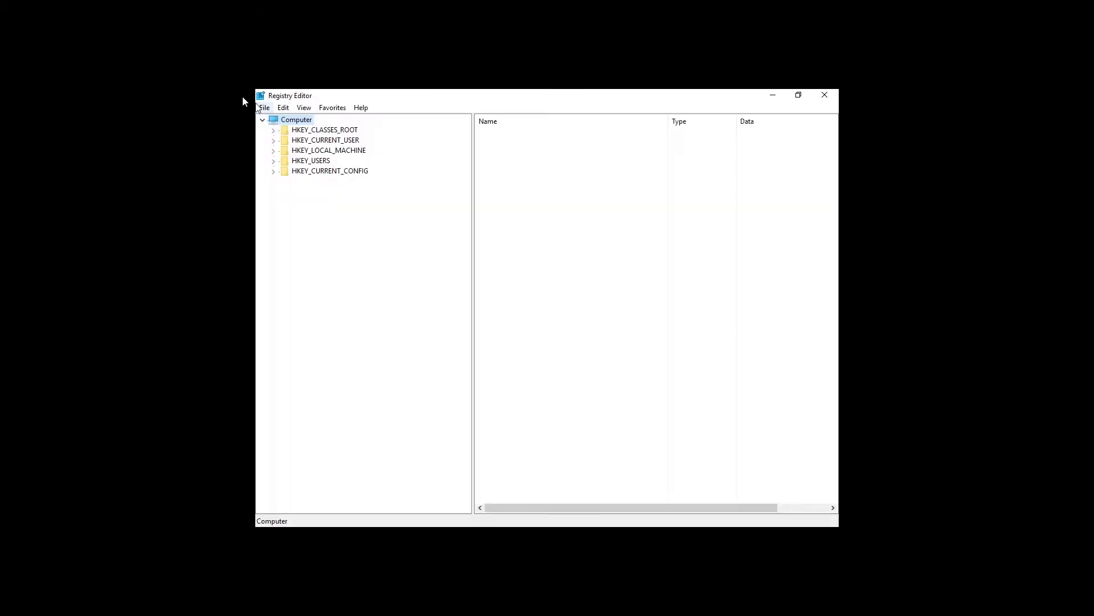
Import backup.reg from Documents into the registry through File > Import
left_click(265, 108)
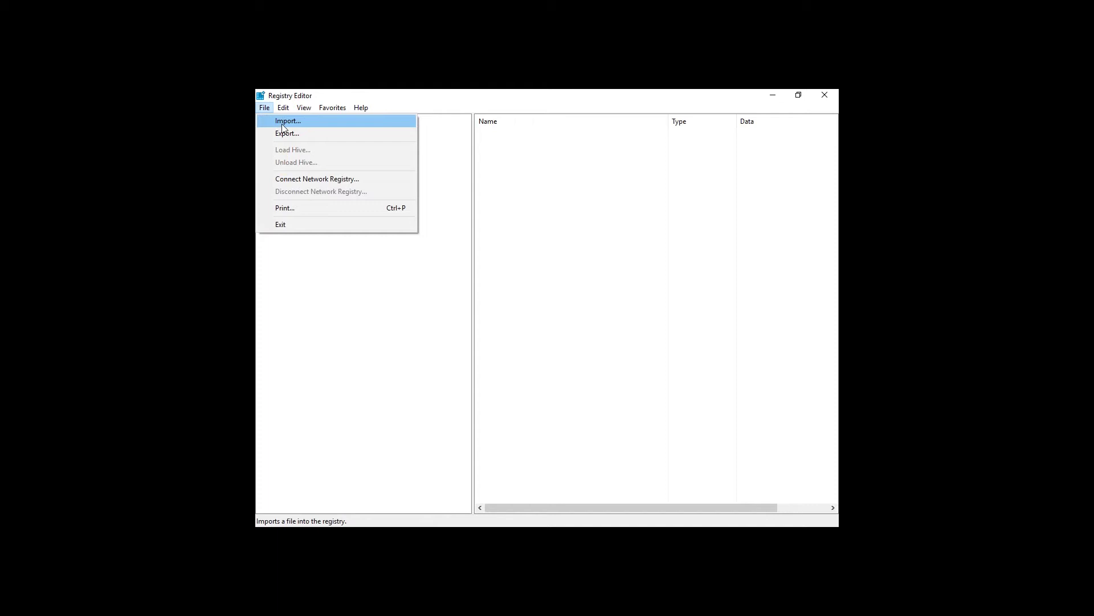
left_click(279, 121)
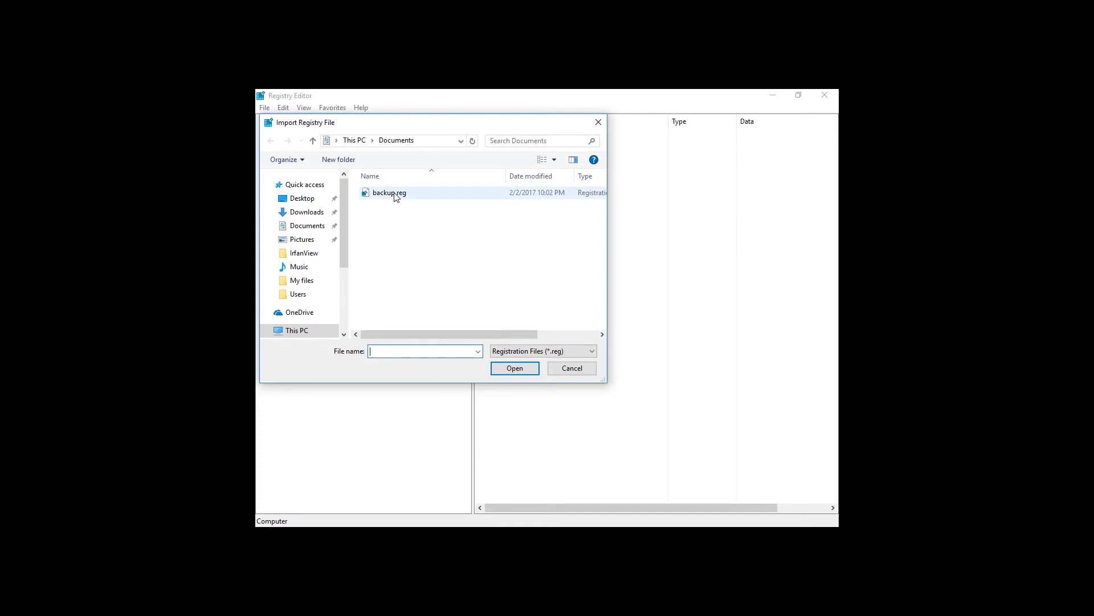
left_click(395, 198)
left_click(513, 367)
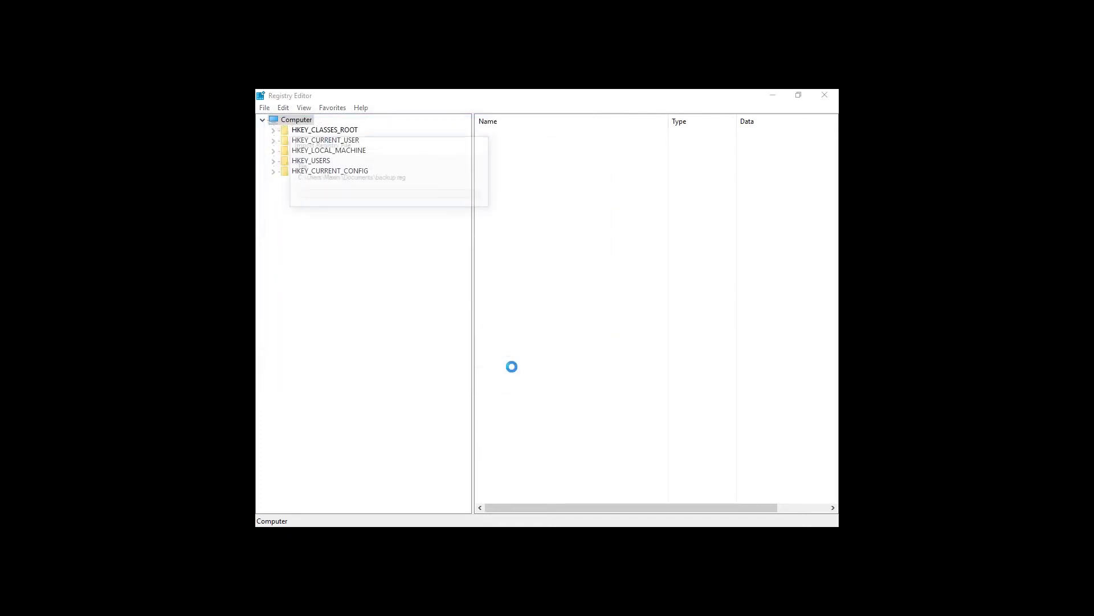